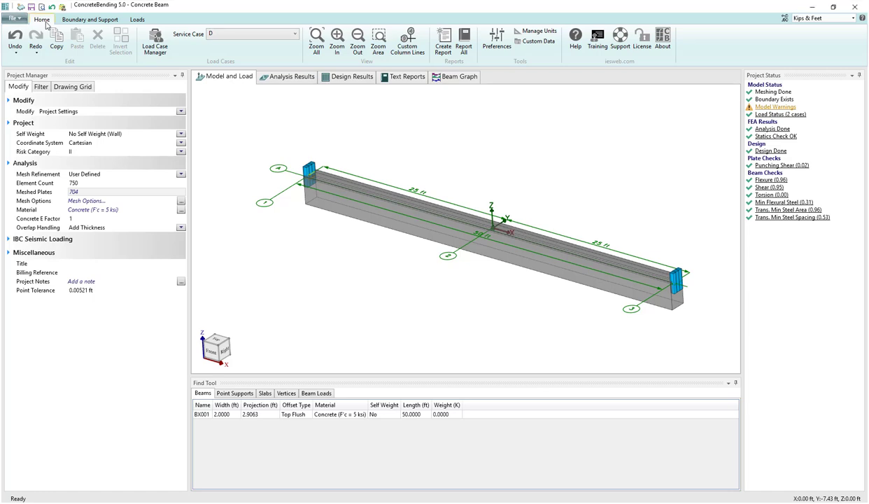
# Generate a full report with all Model, Loads, Project, Results and Design tables plus Graphics
pyautogui.click(465, 51)
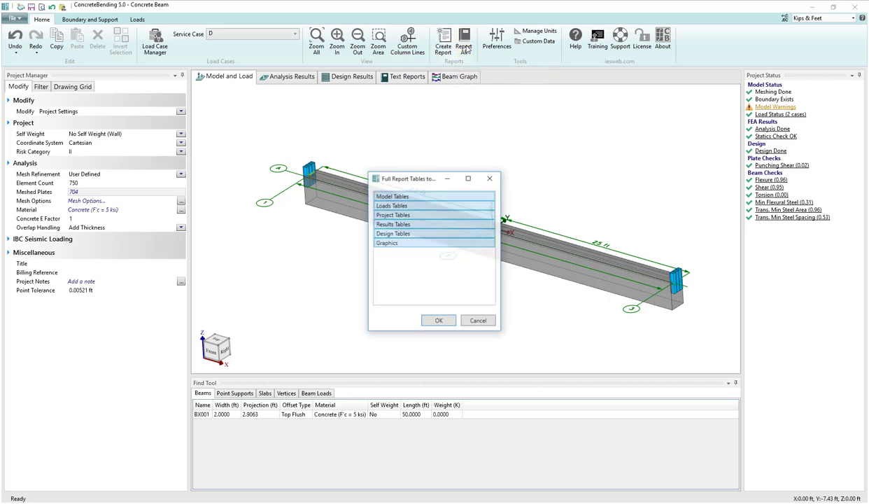
pyautogui.moveTo(408, 180); pyautogui.dragTo(414, 148)
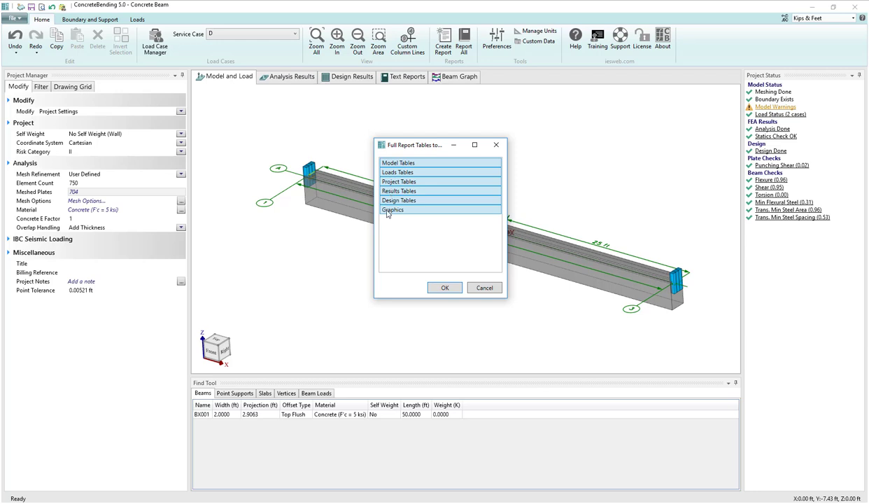
pyautogui.click(444, 287)
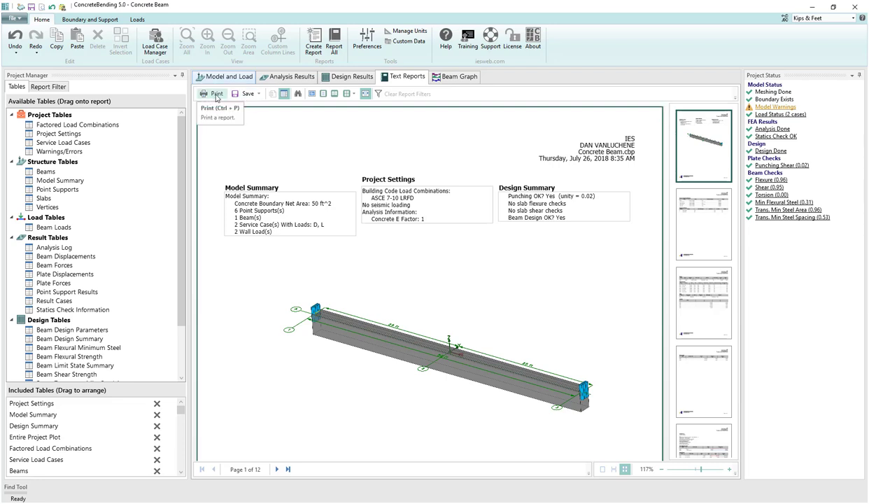
# View the file formats available for saving the report
pyautogui.click(259, 94)
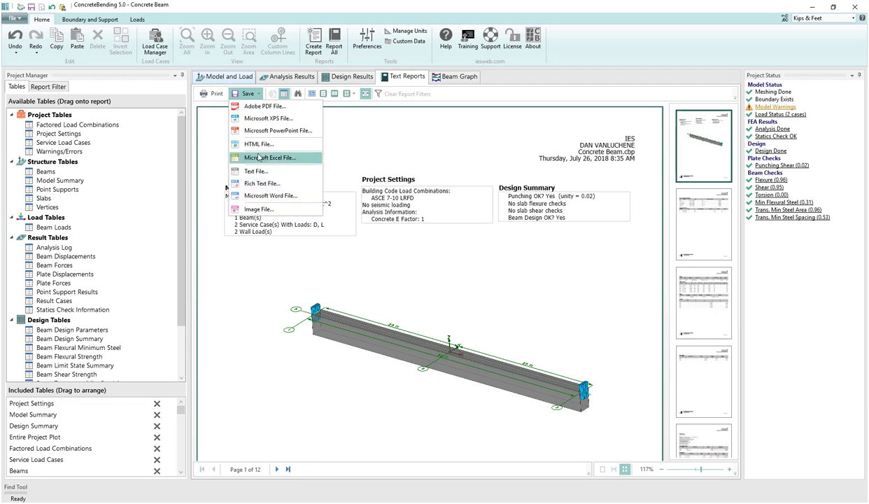
pyautogui.click(205, 121)
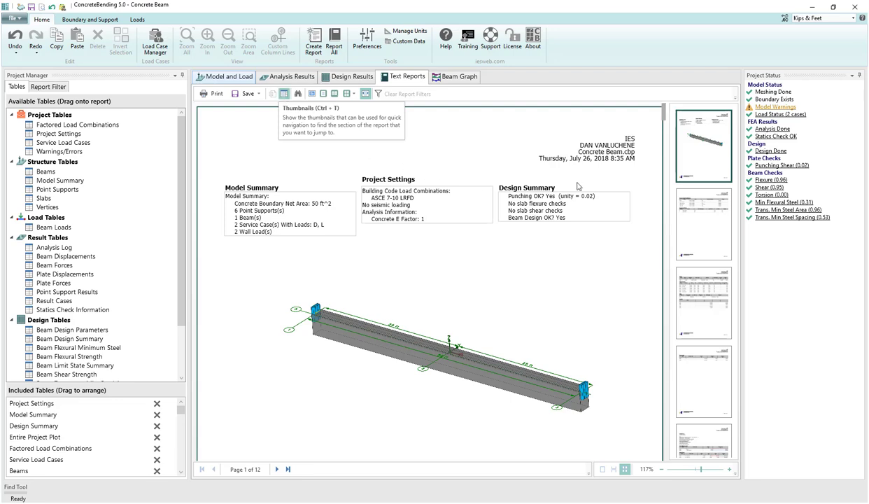
# Browse the report's page thumbnails to go to page 3, and hide the thumbnails
pyautogui.click(284, 94)
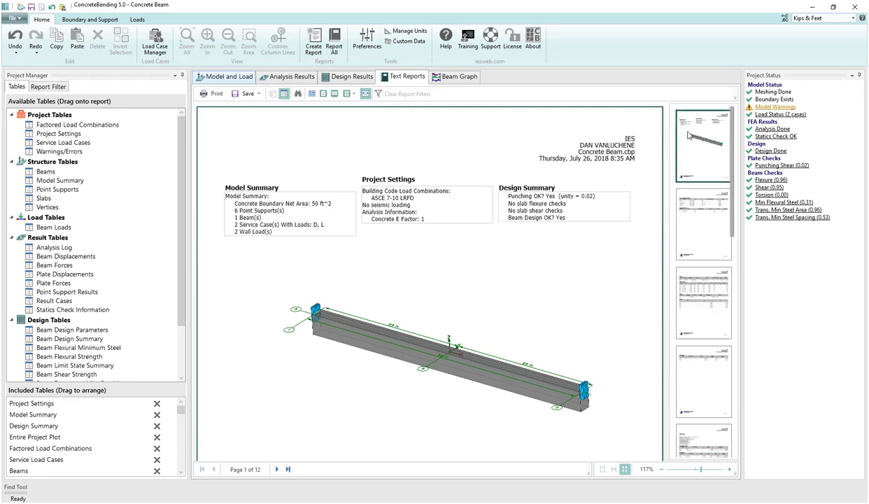
pyautogui.moveTo(733, 222); pyautogui.dragTo(738, 272)
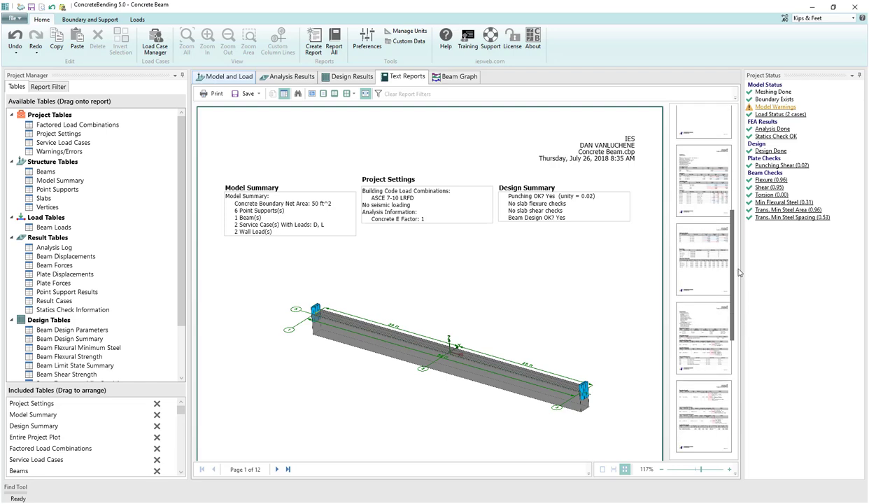
pyautogui.scroll(5, 703, 207)
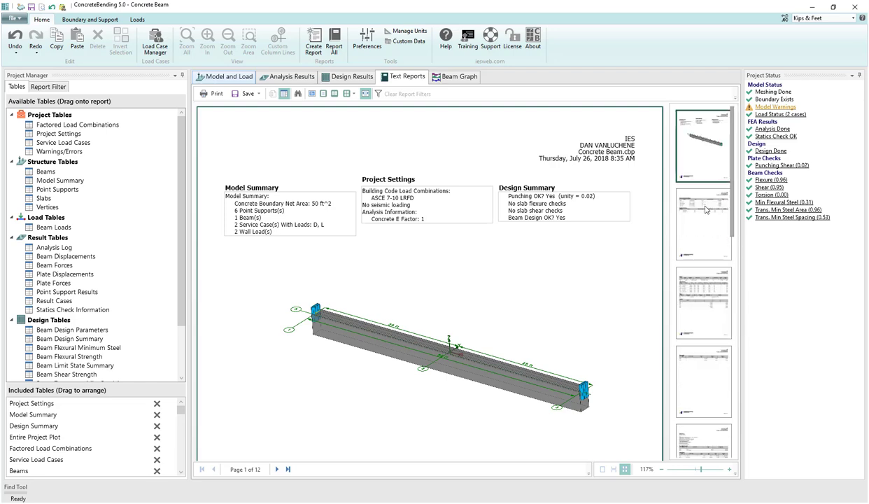
pyautogui.click(708, 295)
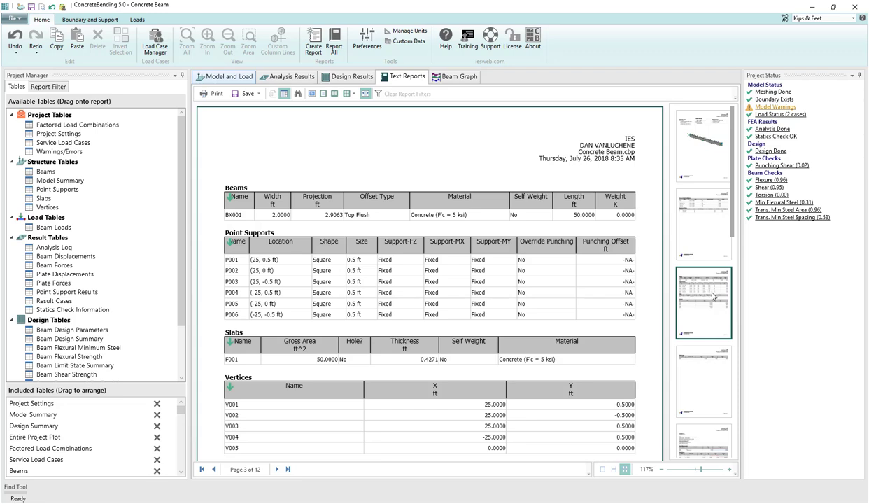
pyautogui.click(283, 95)
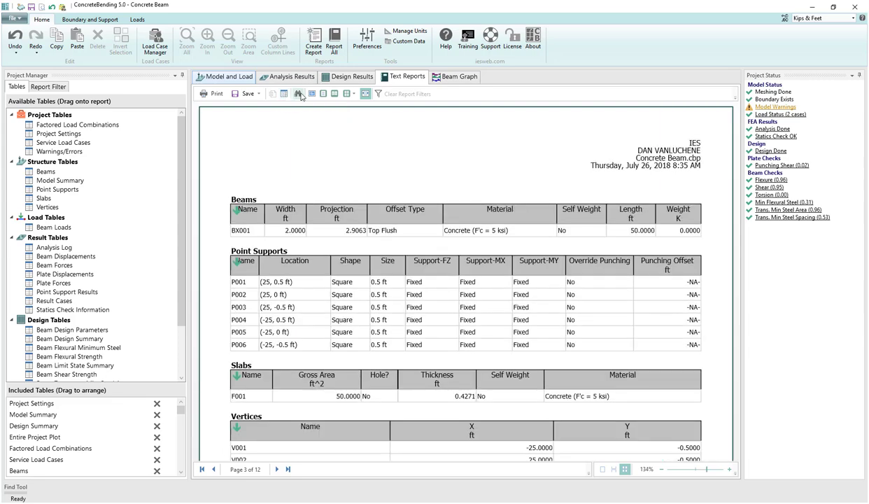
# Open the report's text search bar, and preview the report in full screen before closing the preview
pyautogui.click(298, 94)
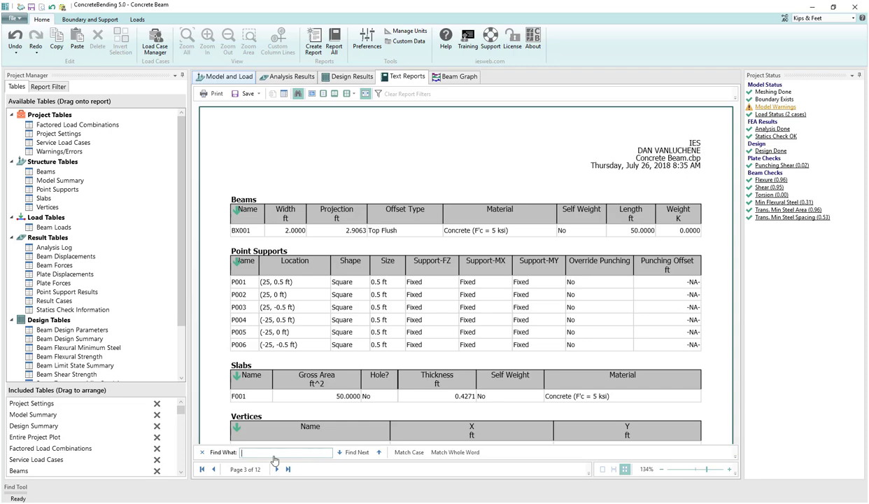
pyautogui.click(285, 93)
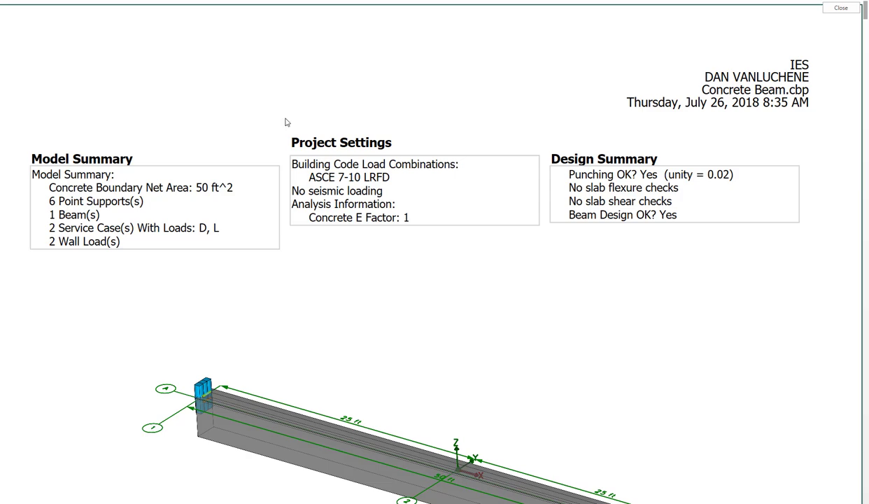
pyautogui.click(840, 8)
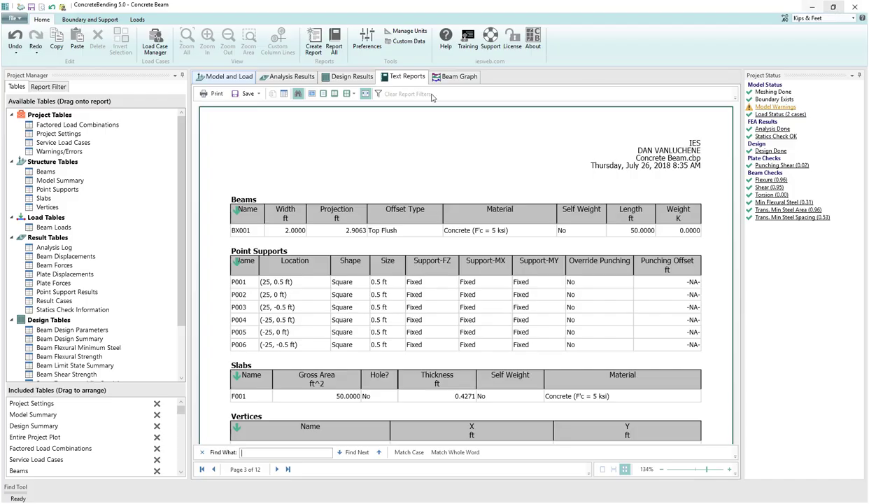
# Display the report as two side-by-side pages and look through the multiple-page layout options
pyautogui.click(335, 93)
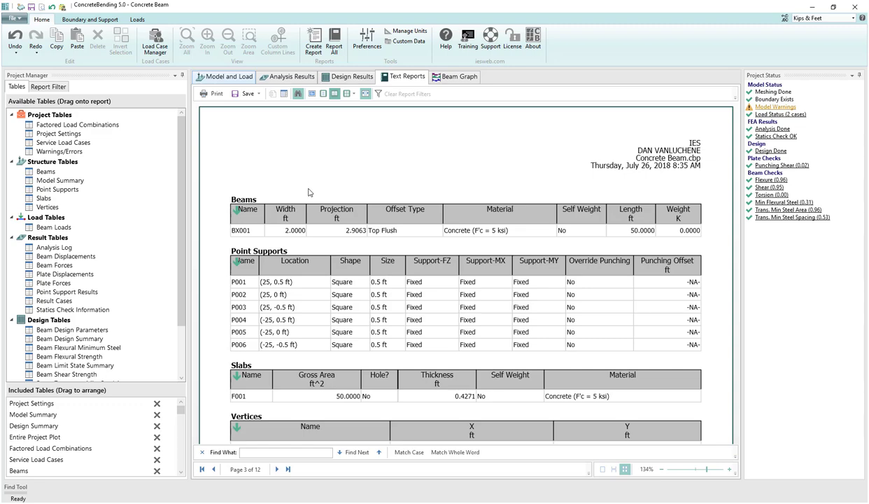
pyautogui.click(334, 94)
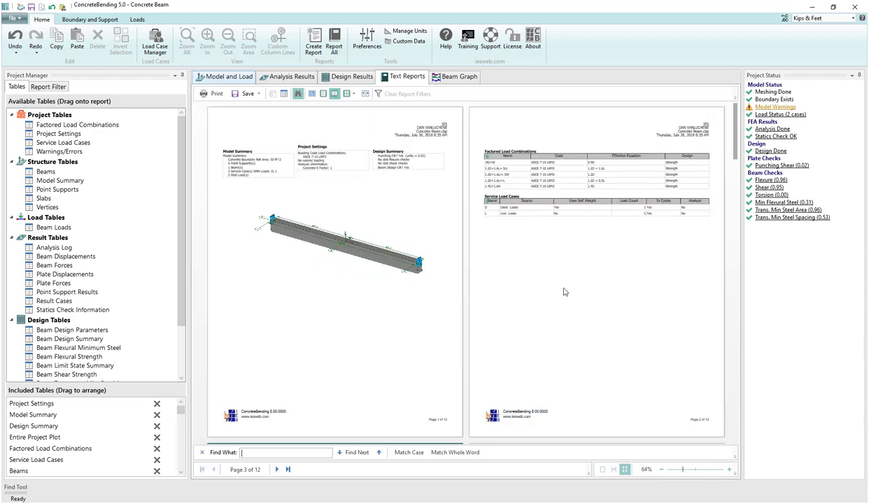
pyautogui.scroll(-1, 547, 282)
pyautogui.scroll(-3, 561, 289)
pyautogui.scroll(5, 547, 280)
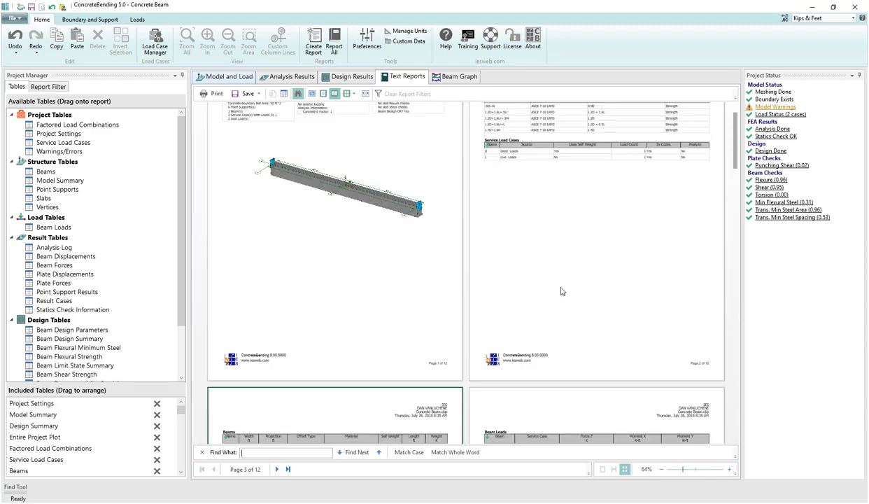
pyautogui.click(353, 95)
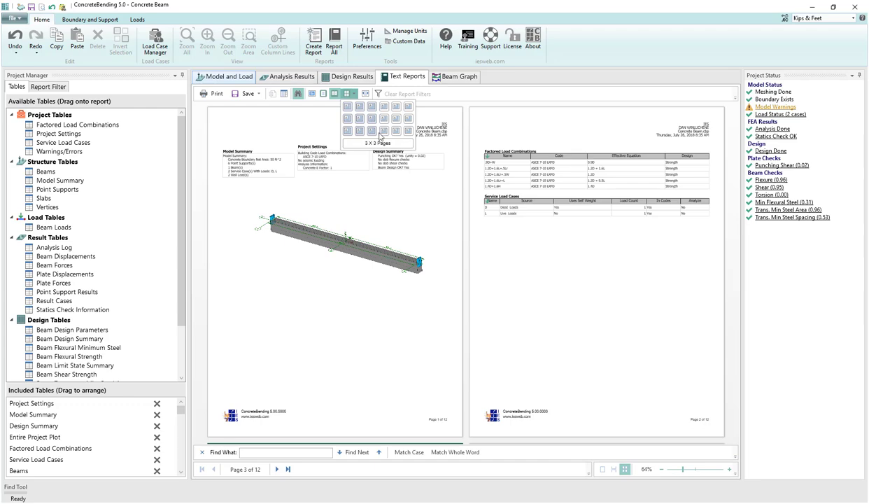
# Return to the model view and open the report for the Punching Shear plate check
pyautogui.click(236, 78)
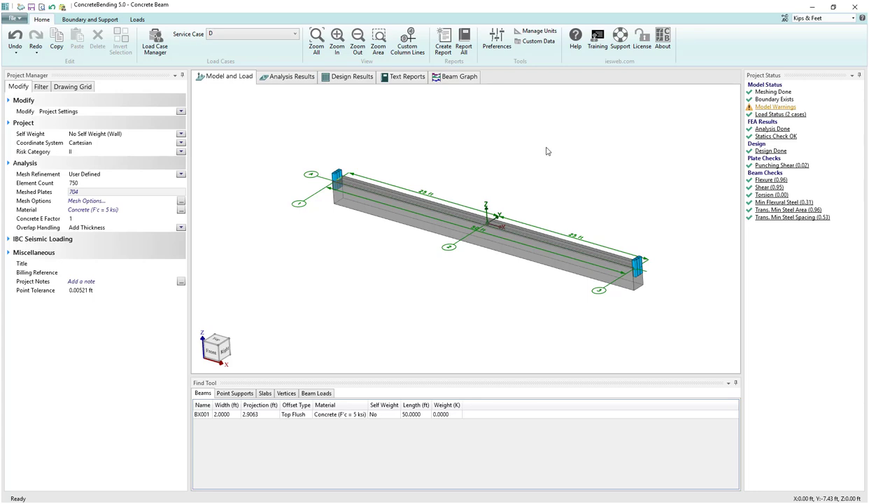
pyautogui.click(792, 167)
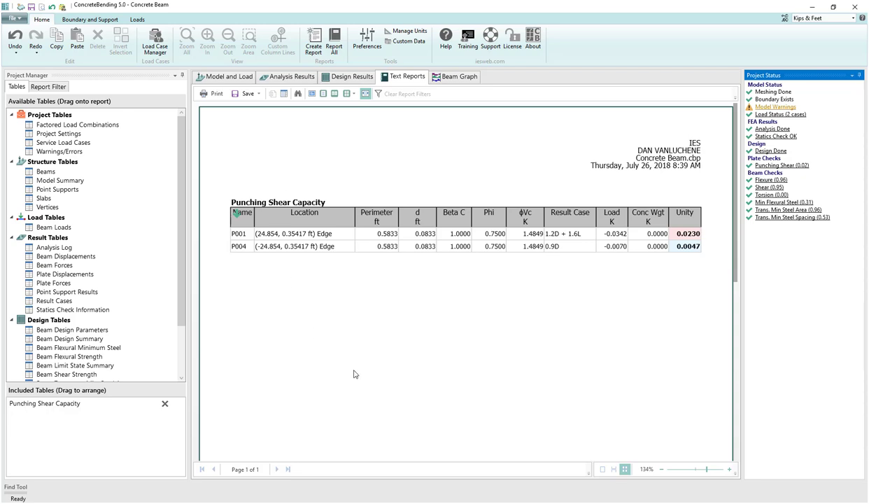
# Set the Punching Shear Capacity table to show all rows instead of extreme rows only
pyautogui.click(298, 204)
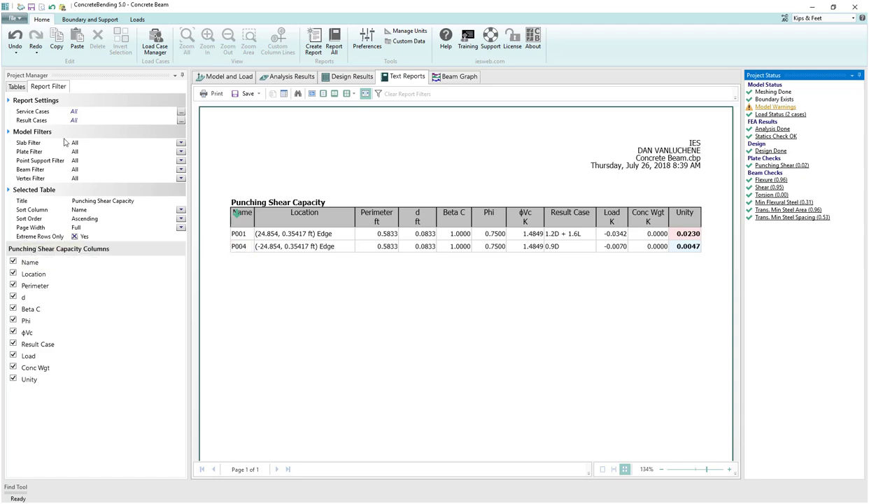
pyautogui.click(74, 237)
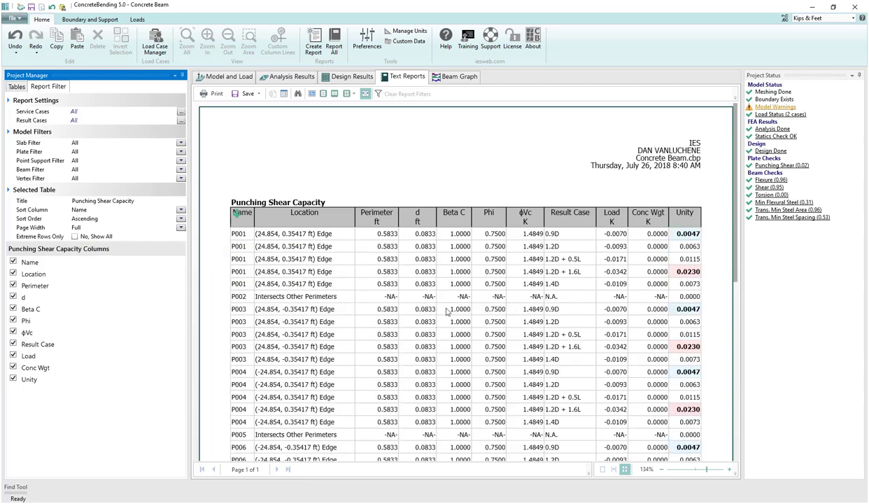
pyautogui.scroll(-3, 388, 308)
pyautogui.scroll(3, 388, 314)
# Move the Unity column directly after Name and sort the Punching Shear Capacity table by Unity in descending order
pyautogui.click(684, 220)
pyautogui.moveTo(684, 220); pyautogui.dragTo(267, 217)
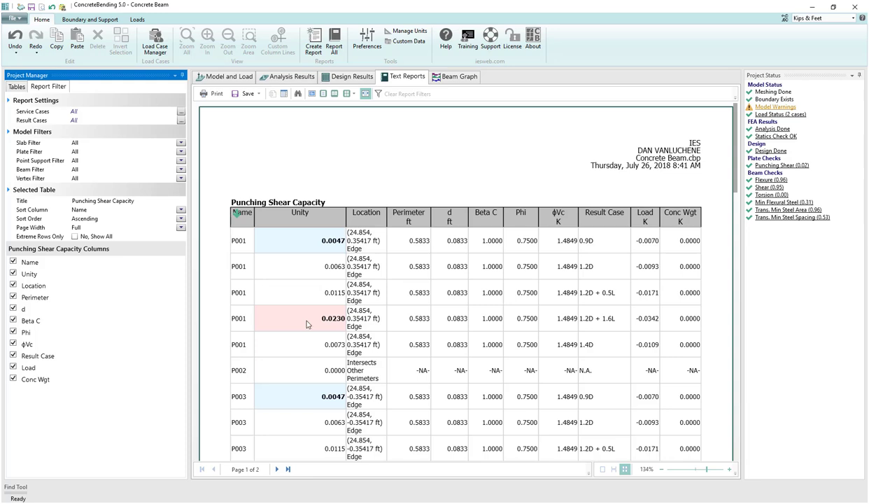
pyautogui.click(301, 214)
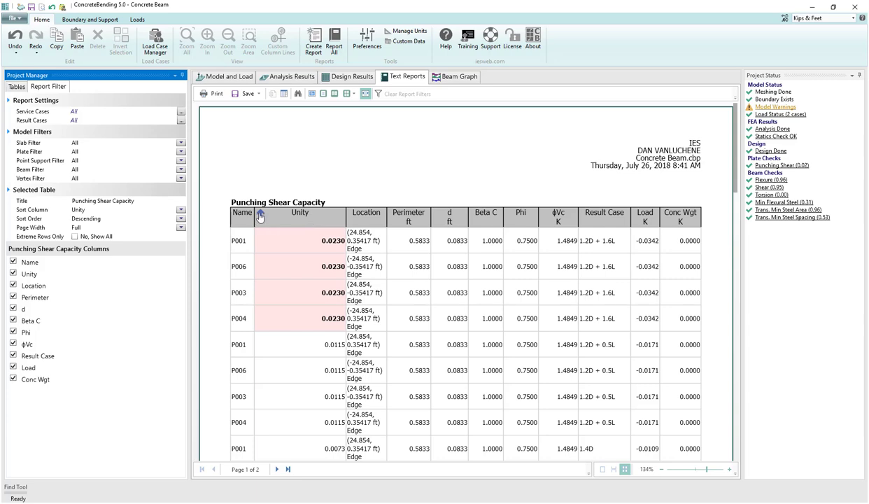
pyautogui.scroll(-3, 336, 364)
pyautogui.scroll(-5, 336, 392)
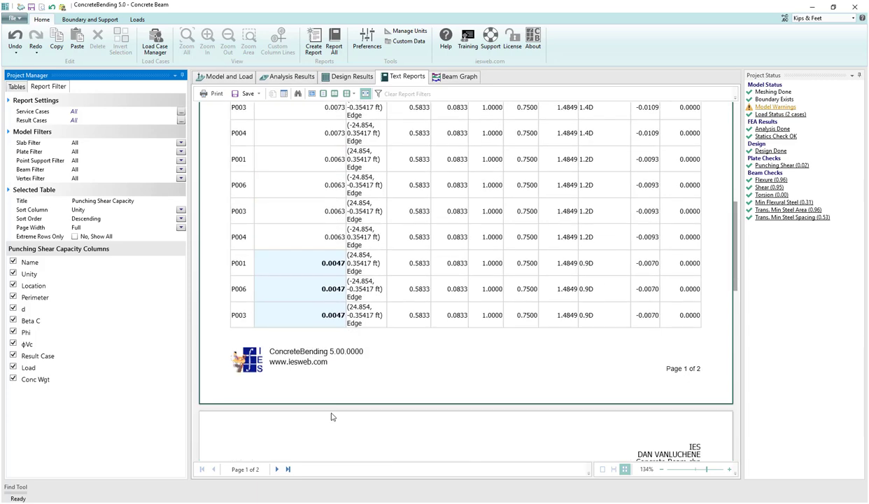
pyautogui.scroll(10, 342, 350)
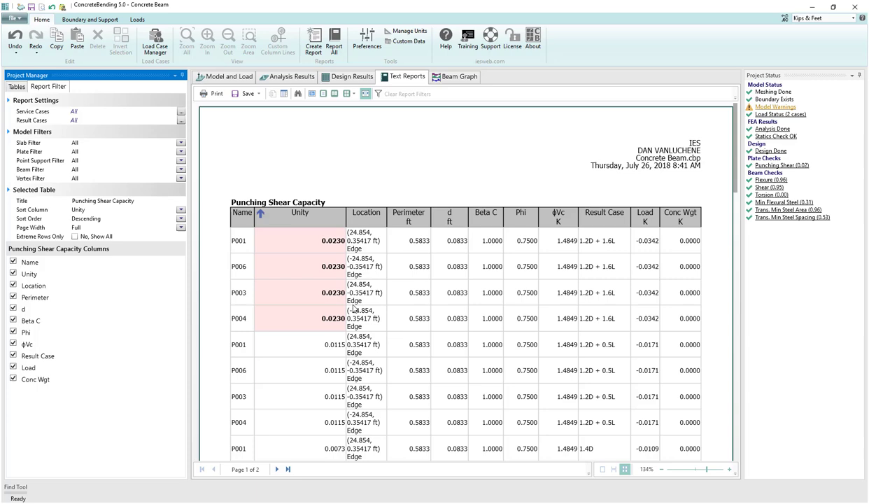
# Change the Punching Shear Capacity table's Unity sort to ascending order and review the rows
pyautogui.click(303, 218)
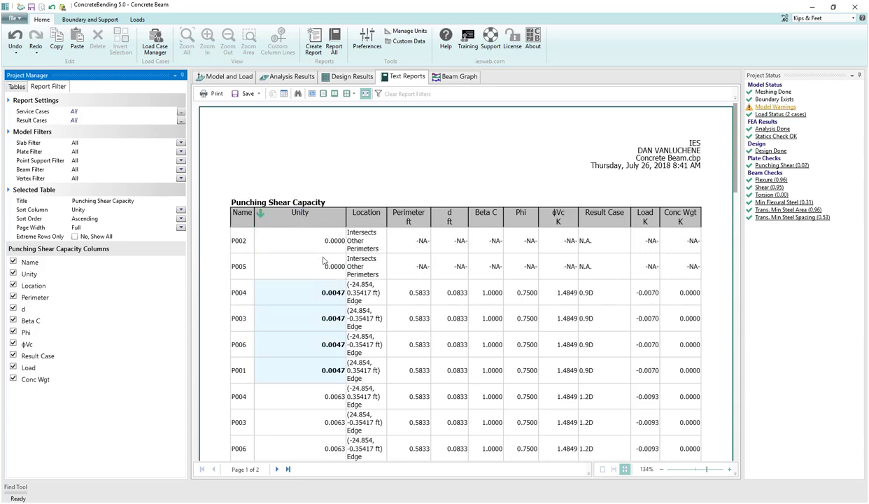
pyautogui.scroll(-3, 361, 412)
pyautogui.scroll(3, 360, 388)
# Narrow the Unity column and hide the Load column in the Punching Shear Capacity table
pyautogui.moveTo(345, 218); pyautogui.dragTo(322, 218)
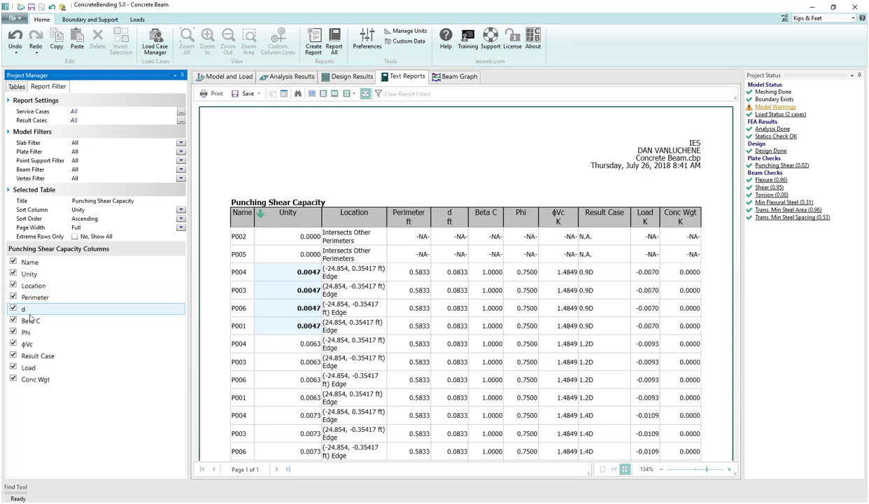
pyautogui.click(13, 368)
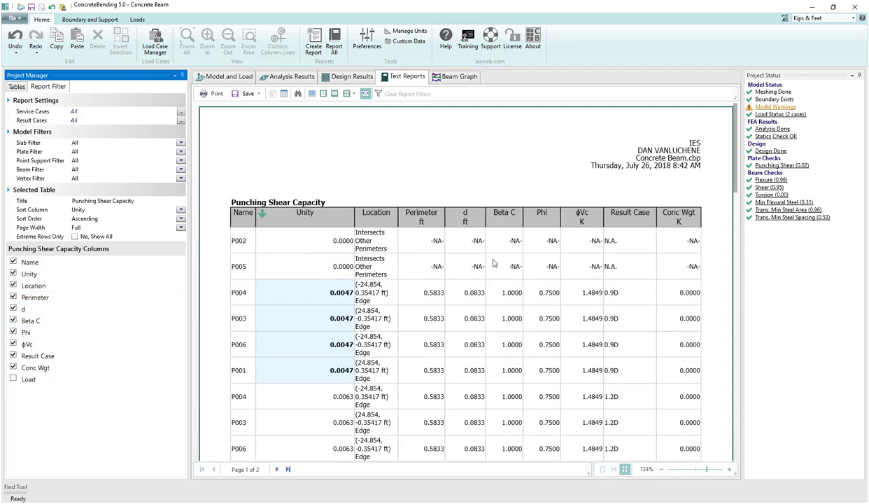